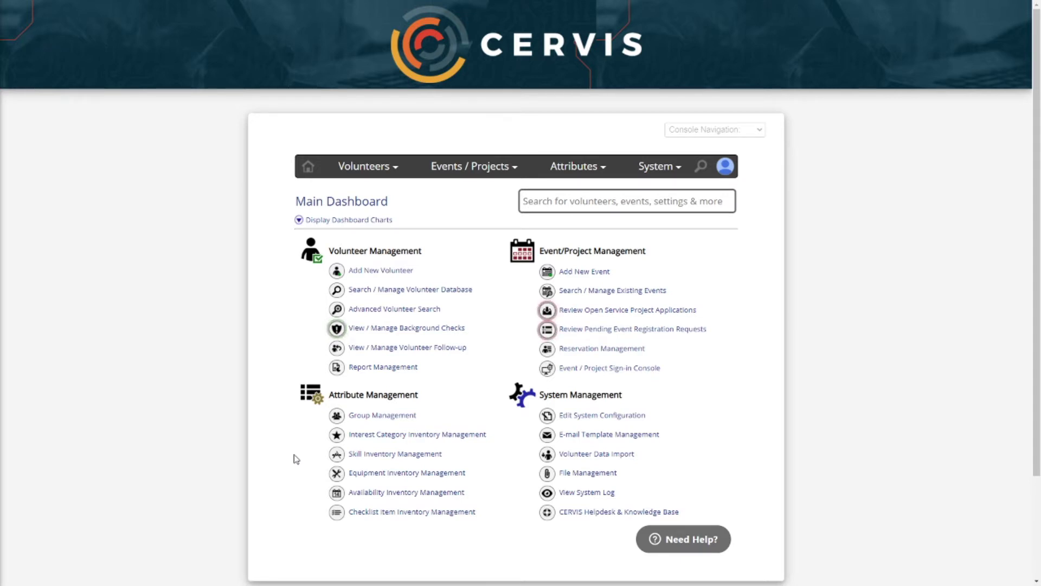
- Show the thirteen-group inventory, then open Boy Scout Troop 103's management page
click(363, 421)
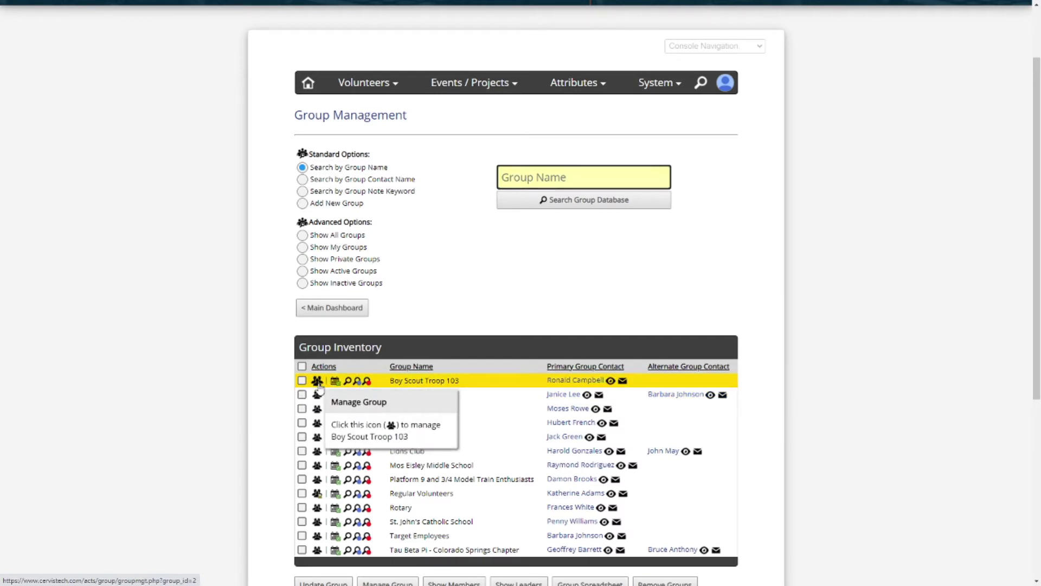
click(316, 381)
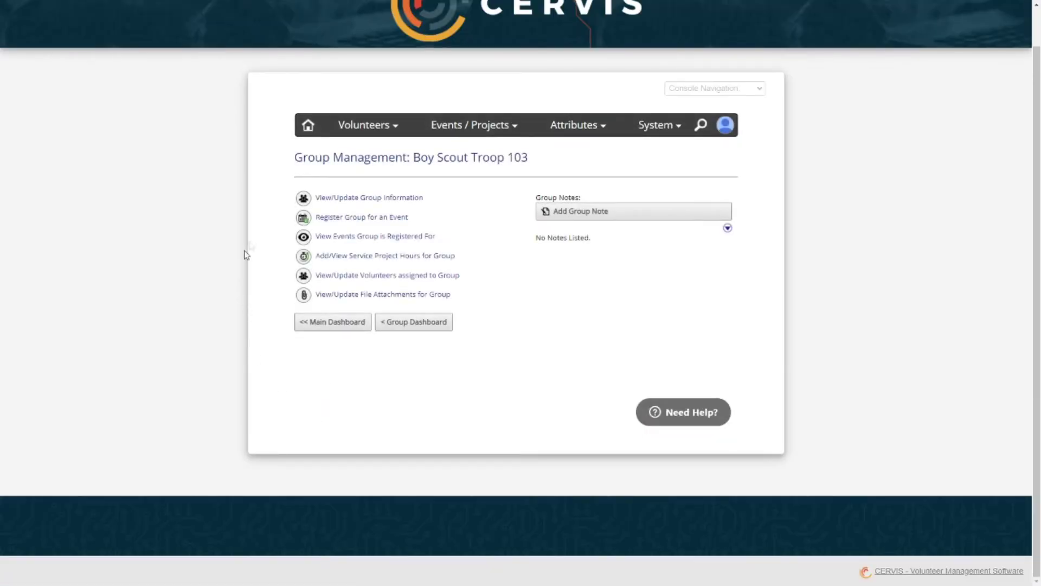
- Review Boy Scout Troop 103's group information, go back, and reopen its management page
click(337, 205)
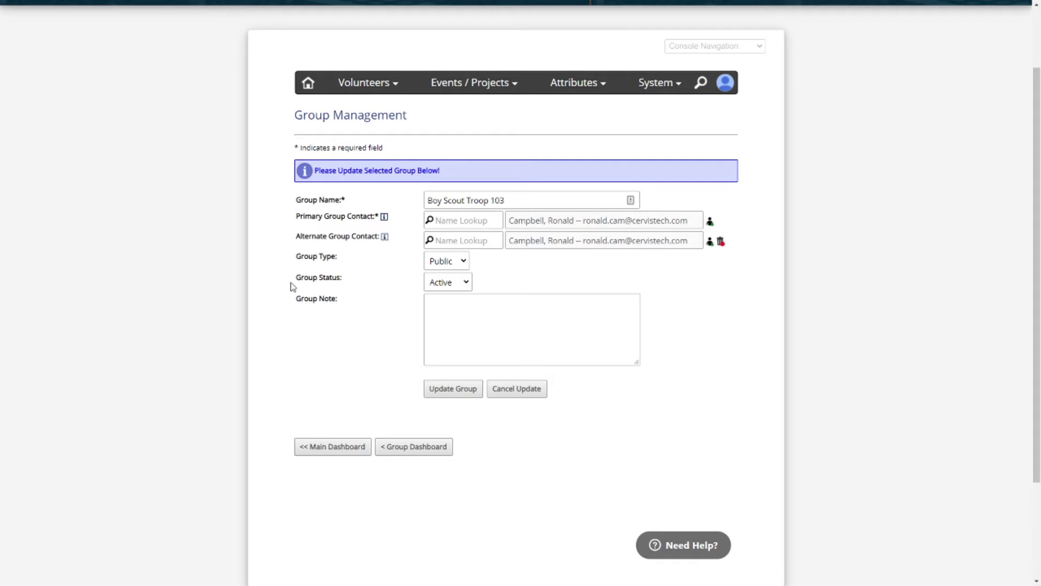
click(411, 446)
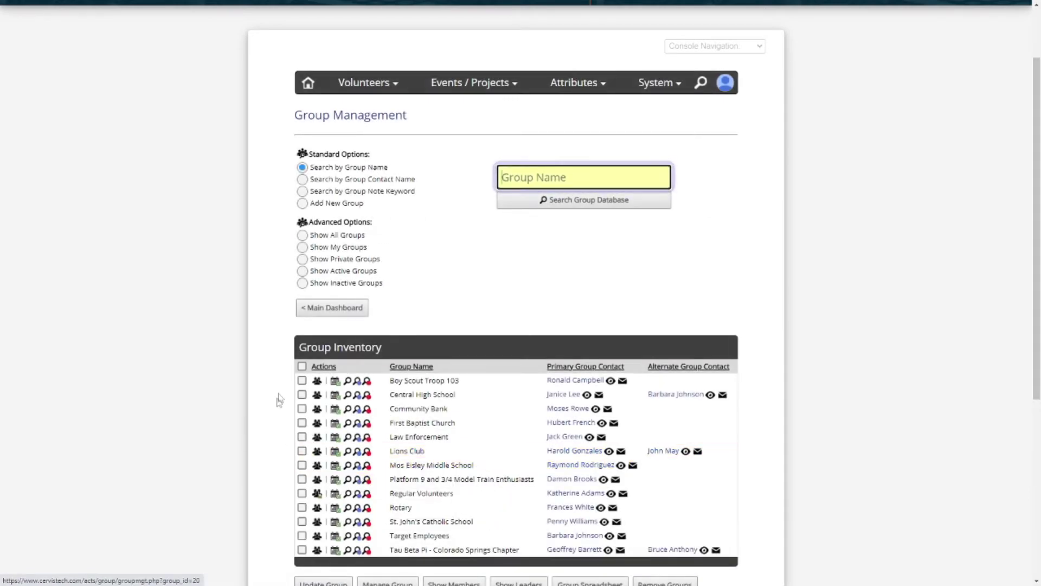
click(316, 380)
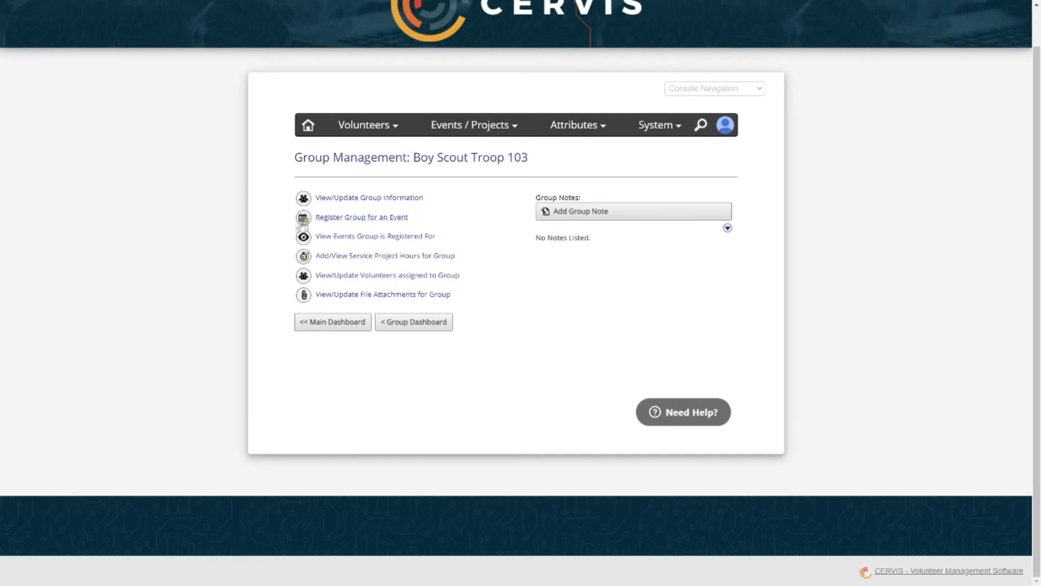
click(347, 224)
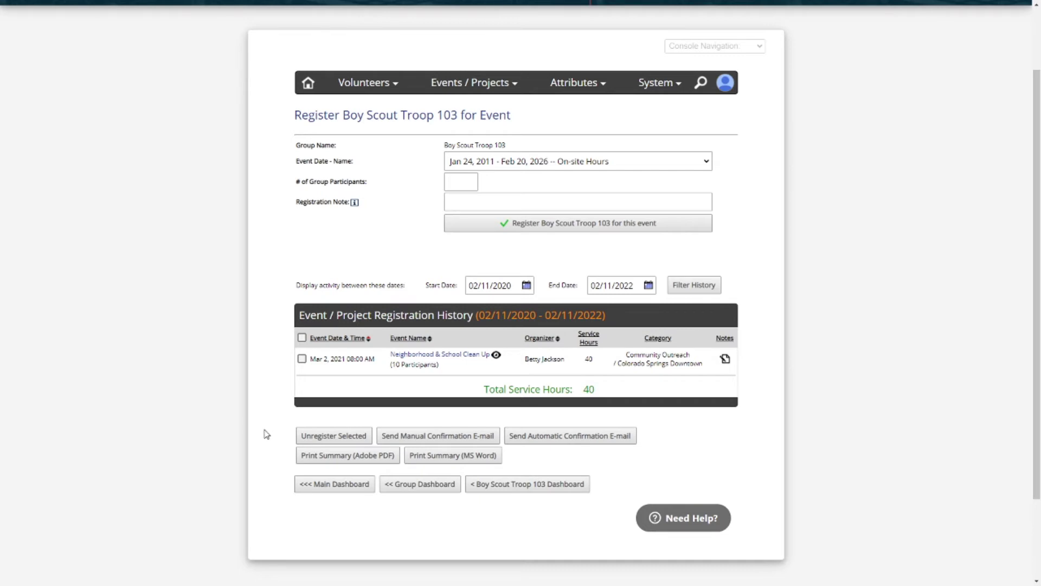
click(535, 488)
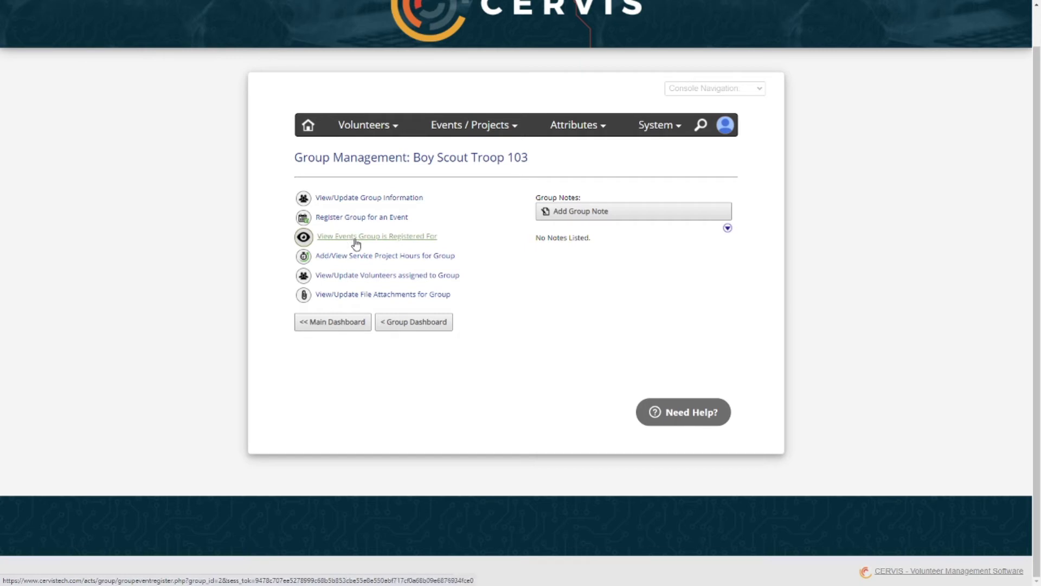
click(374, 283)
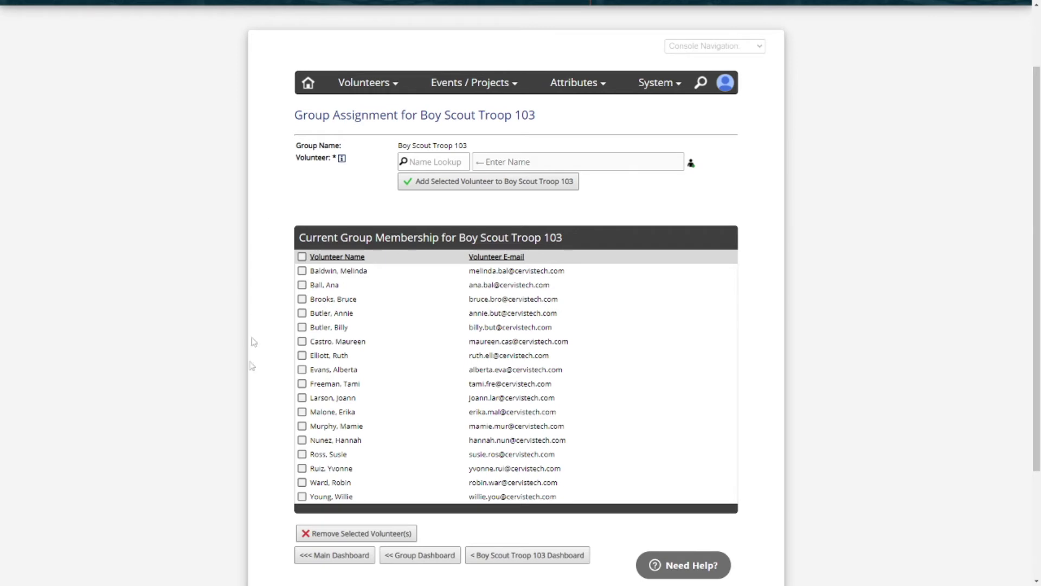
click(505, 558)
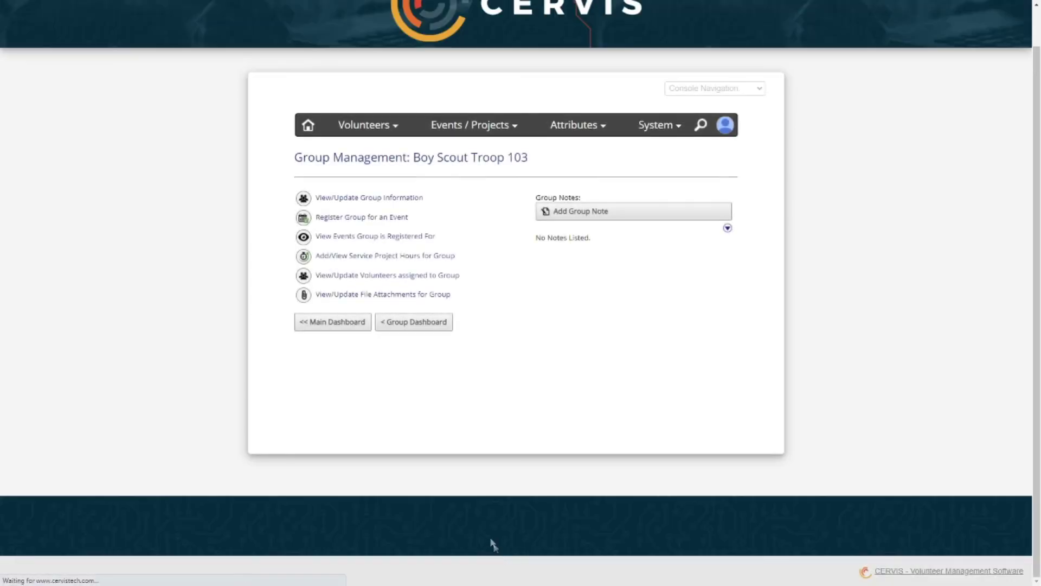
click(416, 299)
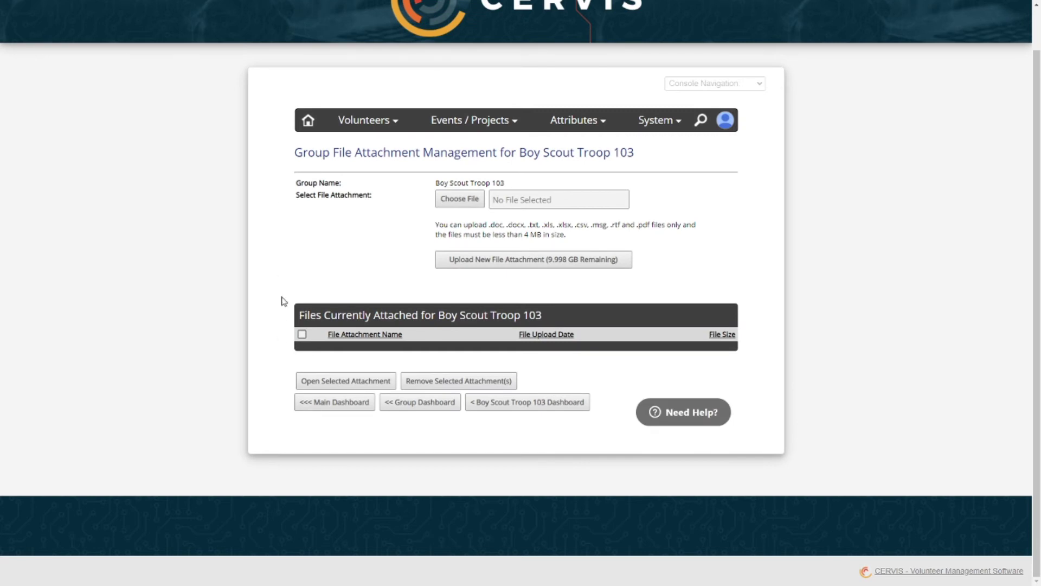
click(551, 402)
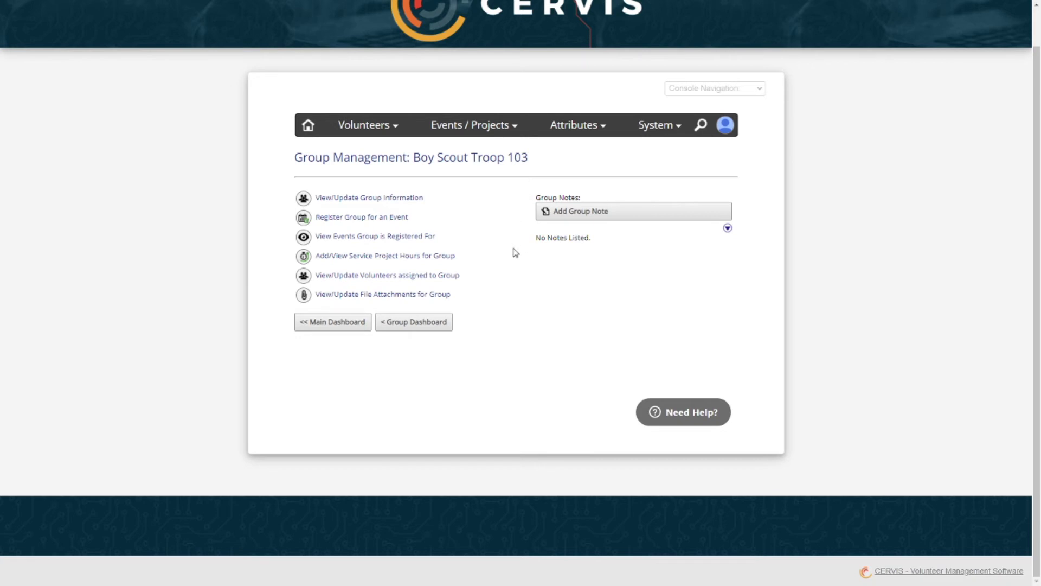
- Tick Community Bank and Law Enforcement in the inventory, then open Target Employees' management page
click(448, 326)
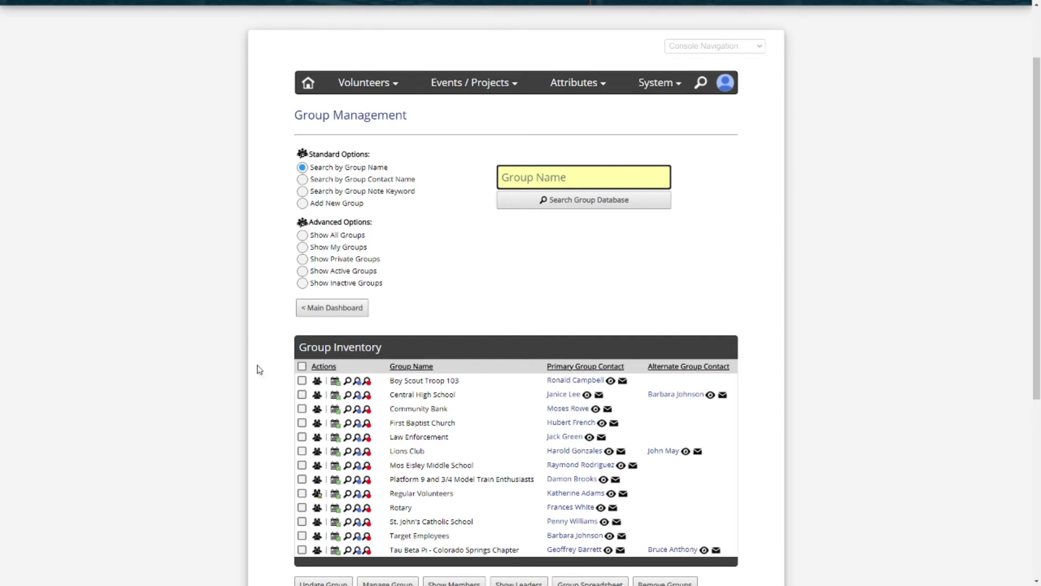
scroll(261, 375, down, 2)
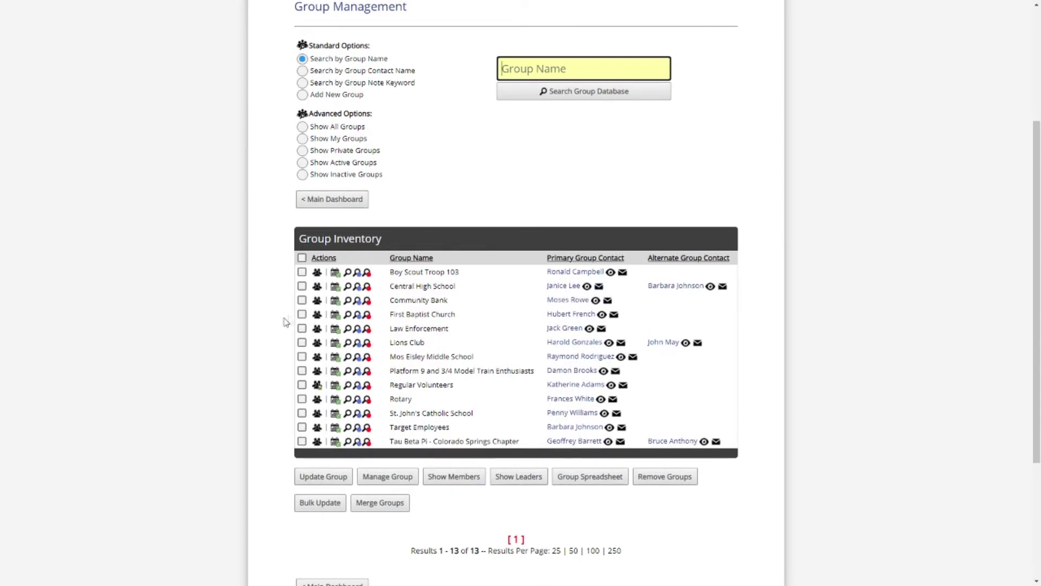
click(302, 300)
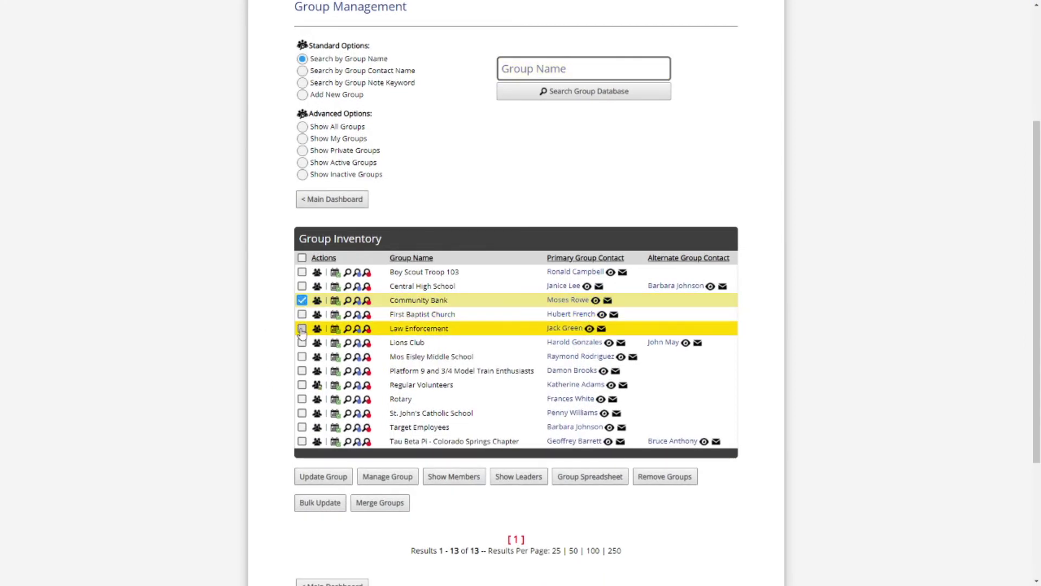
click(301, 328)
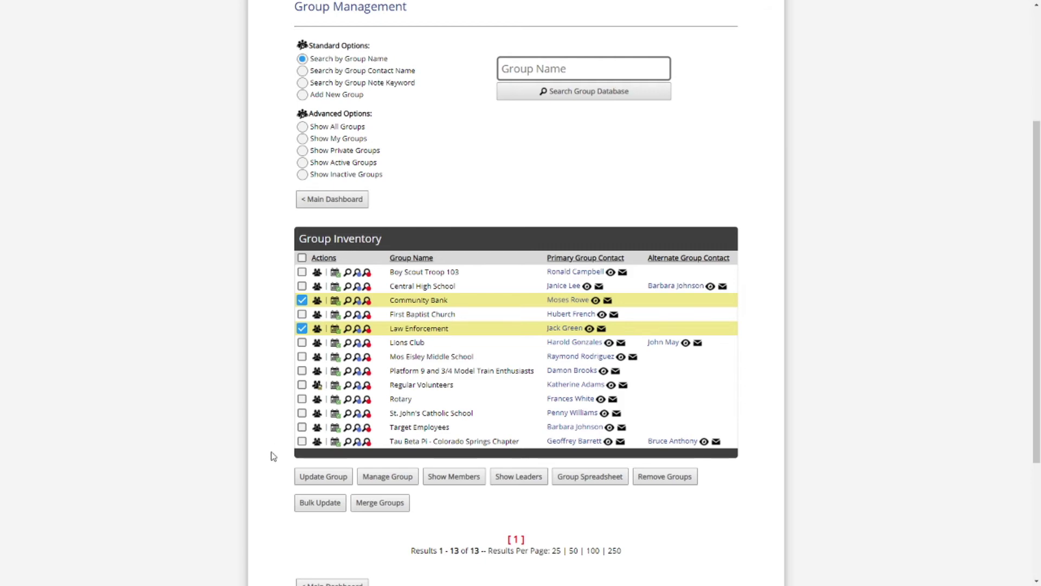
scroll(270, 452, down, 1)
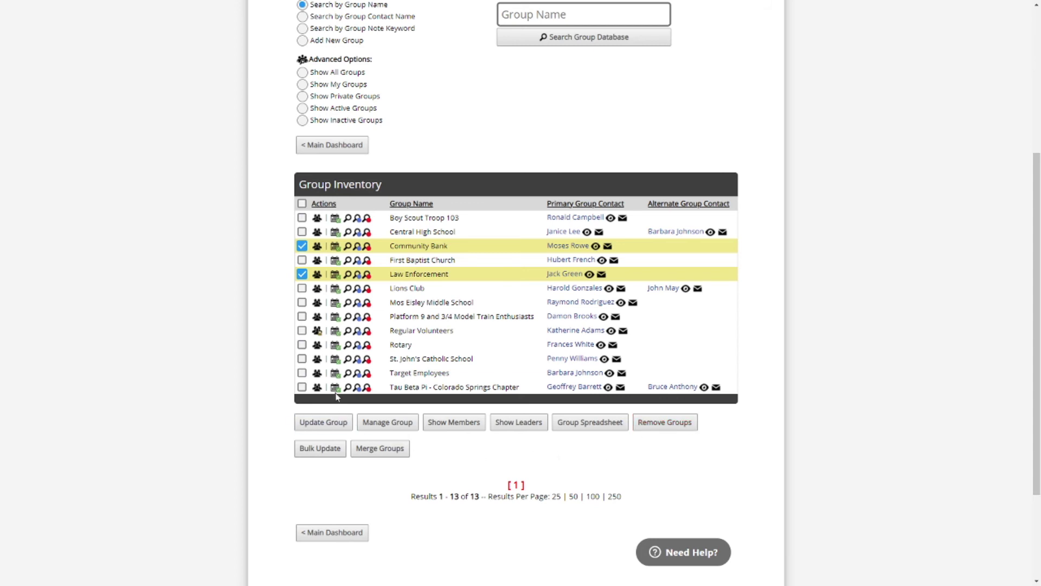
click(317, 376)
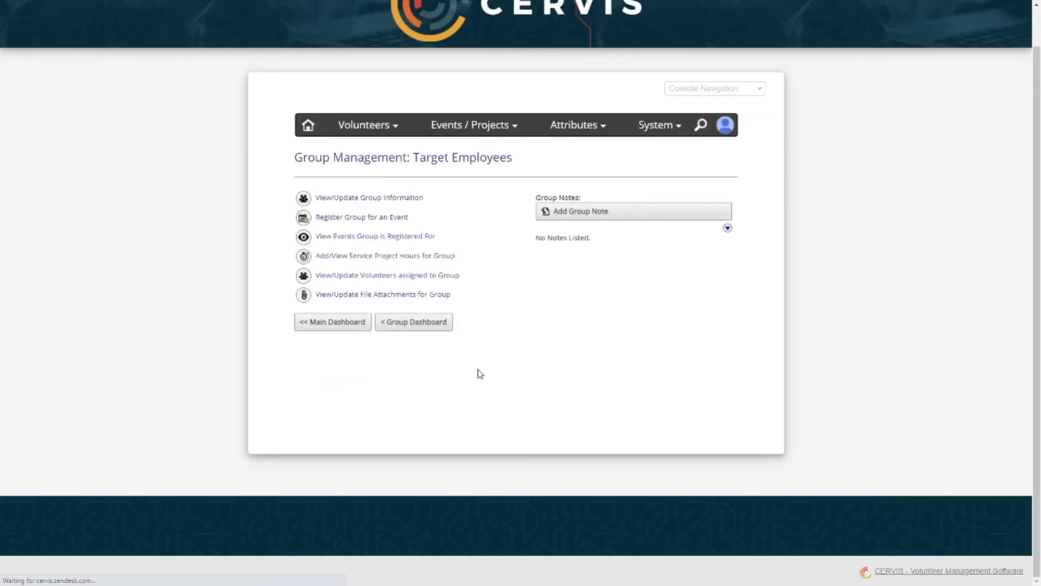
- Change Target Employees' Group Status to Inactive, then return to the inventory without saving
click(365, 198)
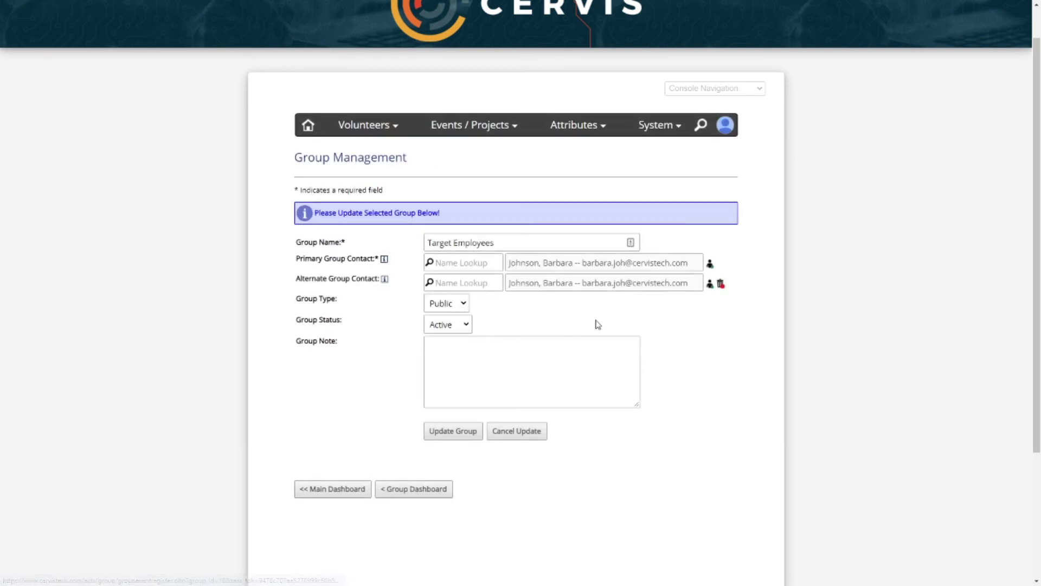
click(448, 324)
click(462, 353)
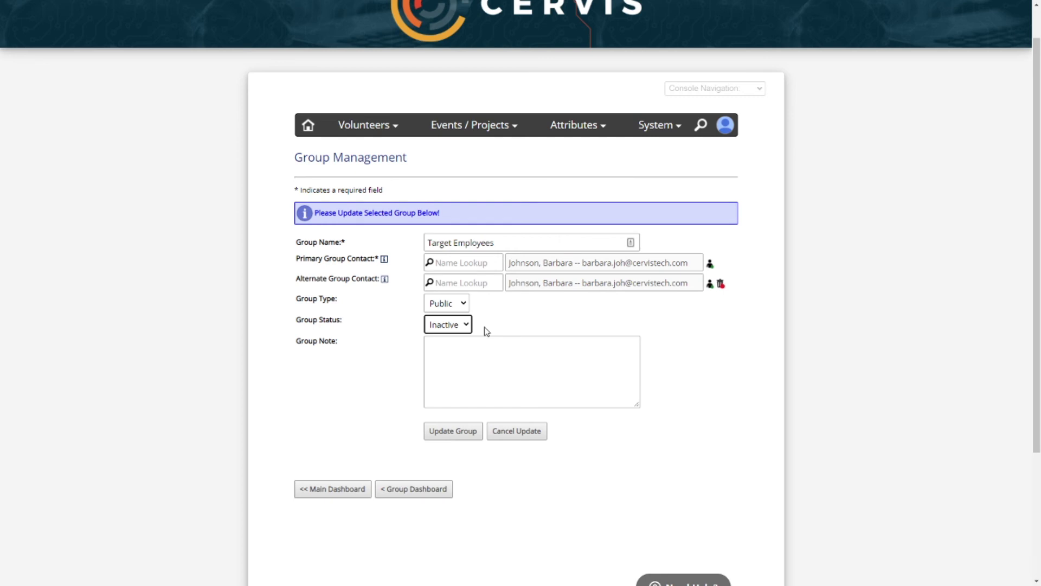
click(427, 492)
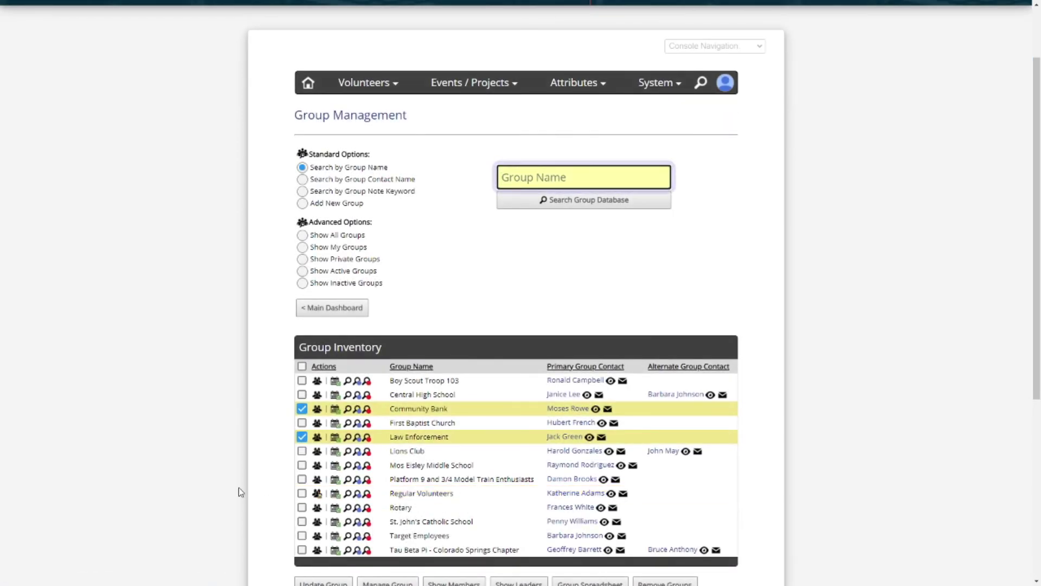
scroll(238, 492, down, 2)
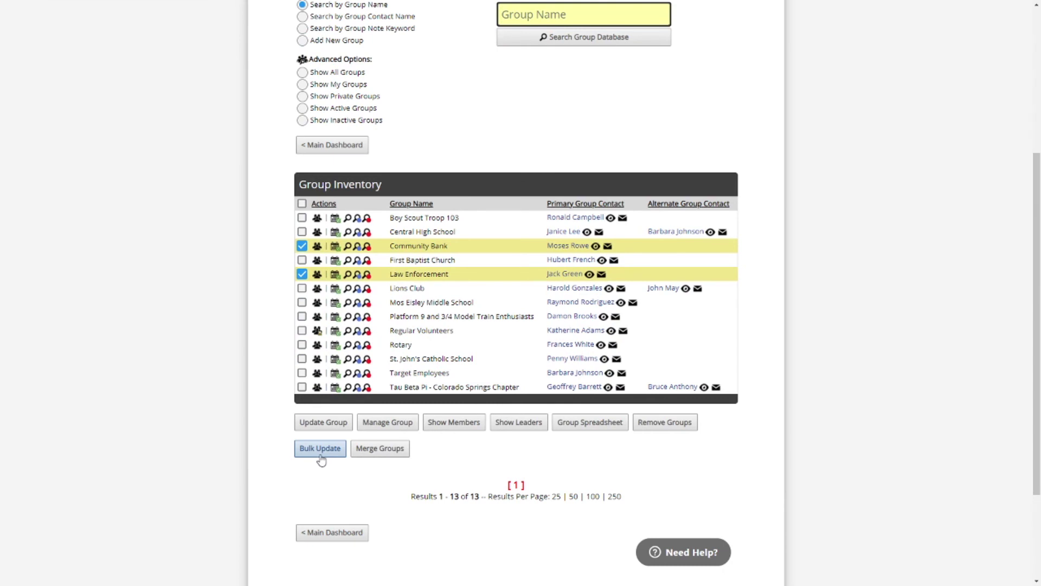